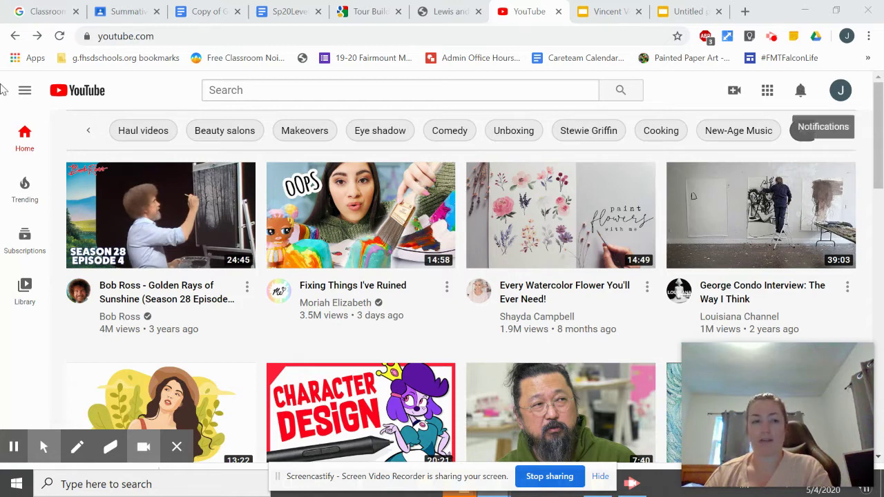
# Expand the YouTube guide sidebar showing Library, History and Your videos
pyautogui.click(24, 93)
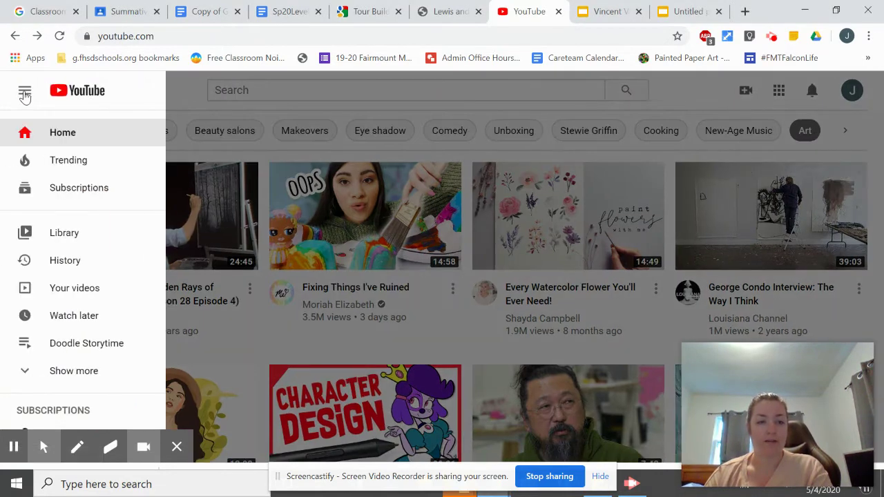
# Open and pause 'Google Tour Builder Tutorial Part One' from Your videos, then go to its edit page
pyautogui.click(81, 290)
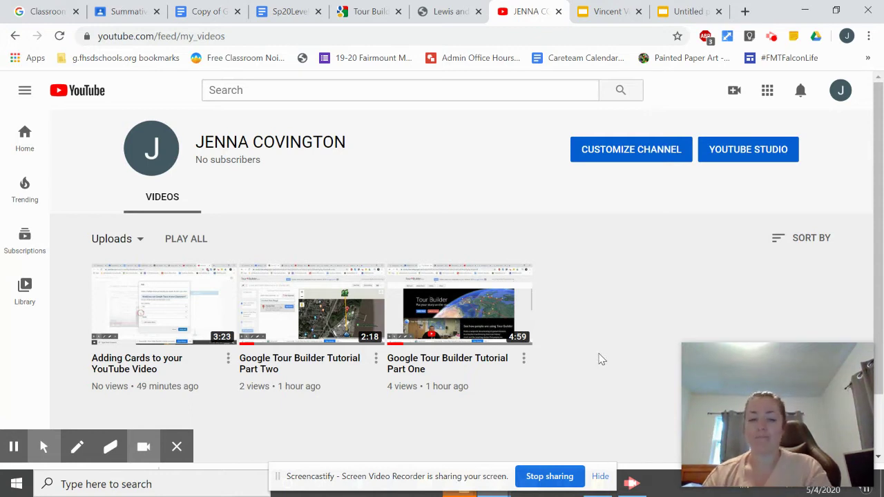
pyautogui.click(436, 308)
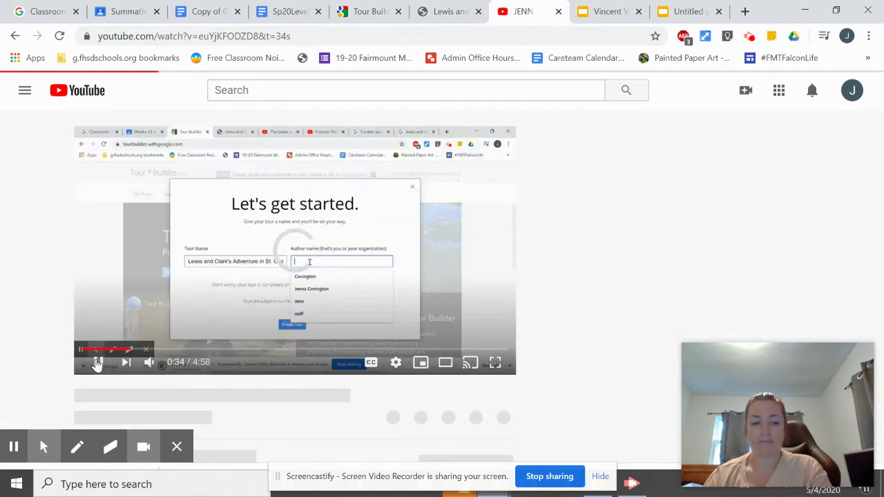
pyautogui.click(97, 363)
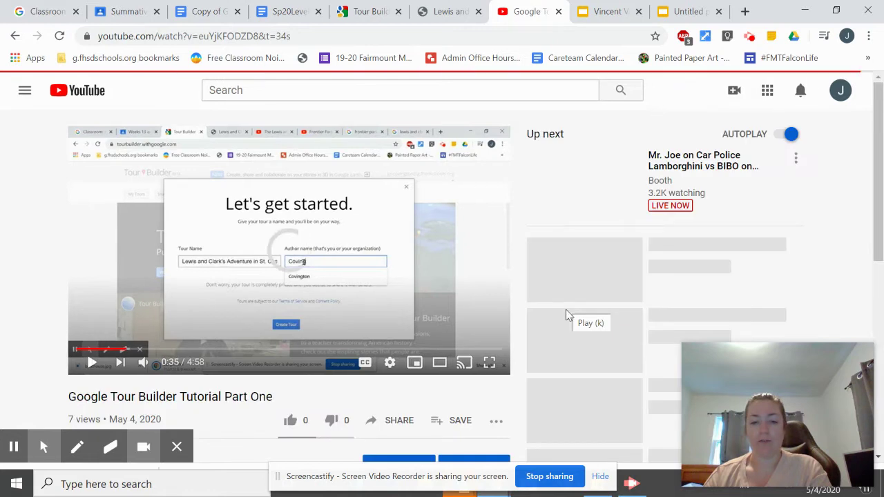
pyautogui.scroll(-1, 565, 316)
pyautogui.scroll(-1, 565, 316)
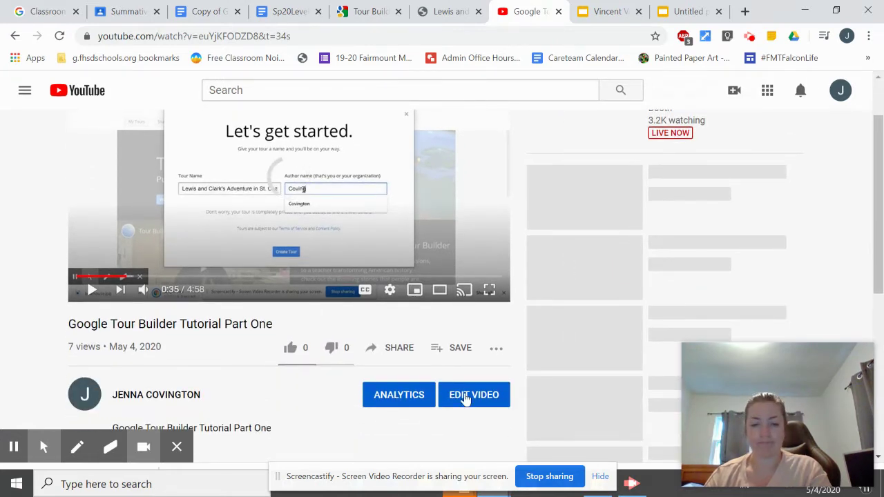
pyautogui.click(465, 399)
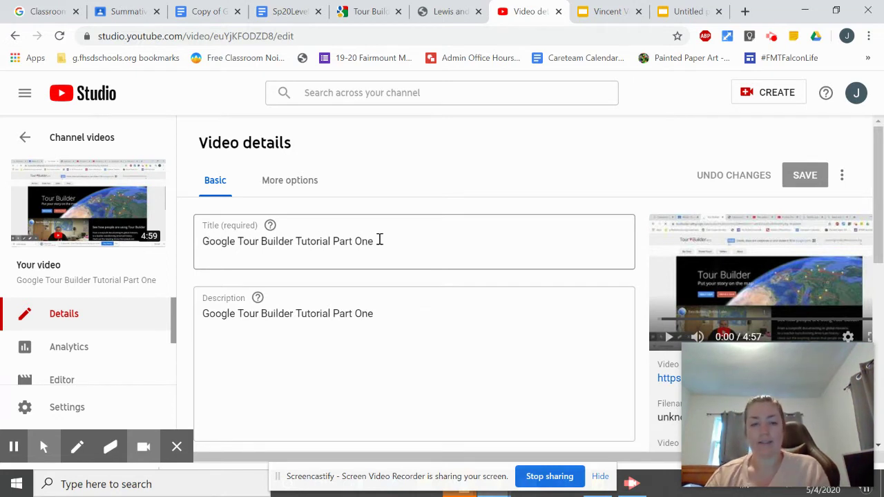
# Select the existing description text on the Video details page
pyautogui.moveTo(393, 320); pyautogui.dragTo(202, 316)
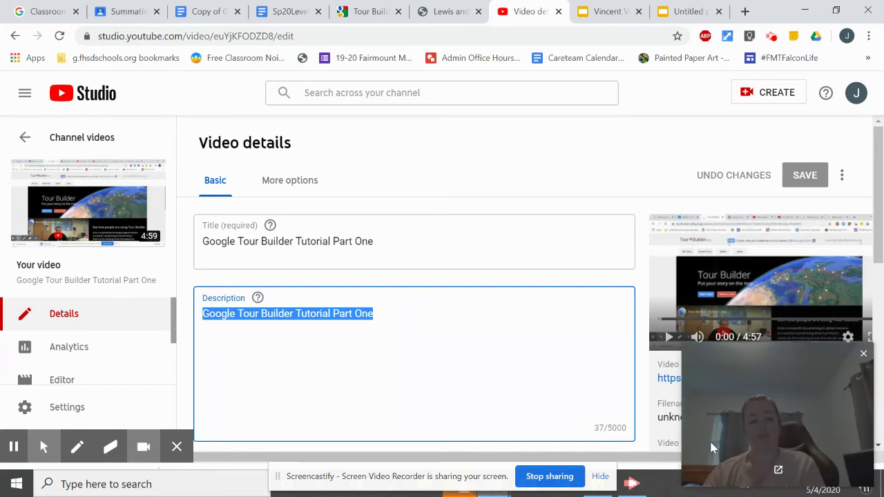
# Change the description to 'Tutorial of how to create a google tour via the google tool "Google Tour Builder"'
pyautogui.write('Tutorial')
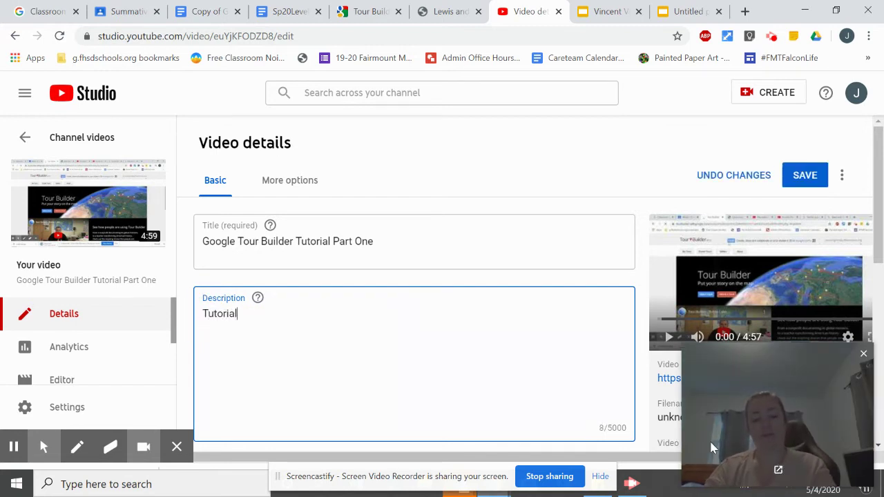
pyautogui.write(' of how to cre')
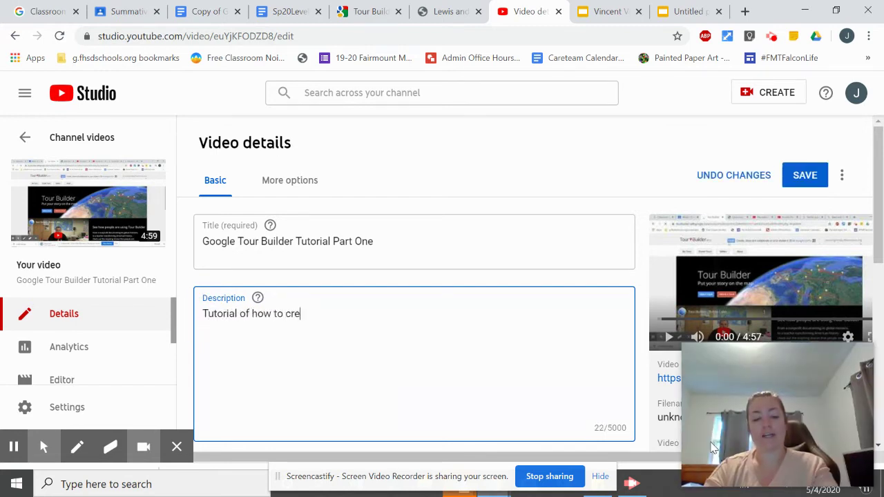
pyautogui.write('ate a g')
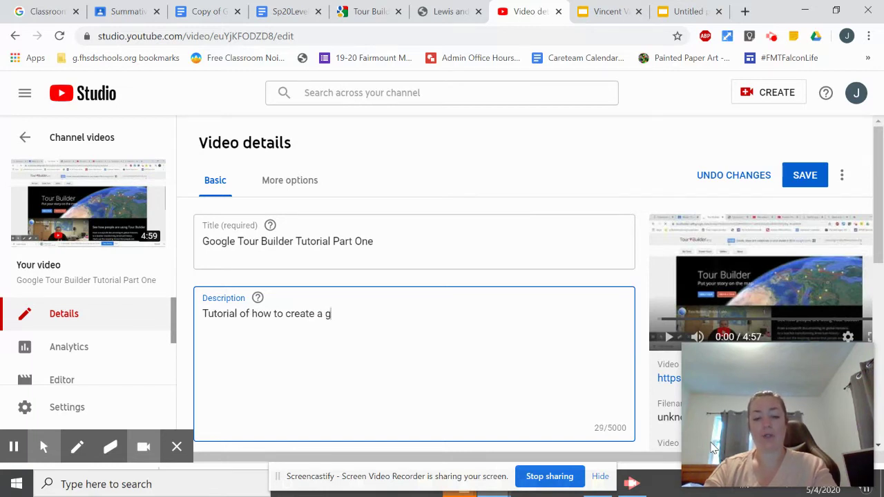
pyautogui.write('oogle tour via the goog')
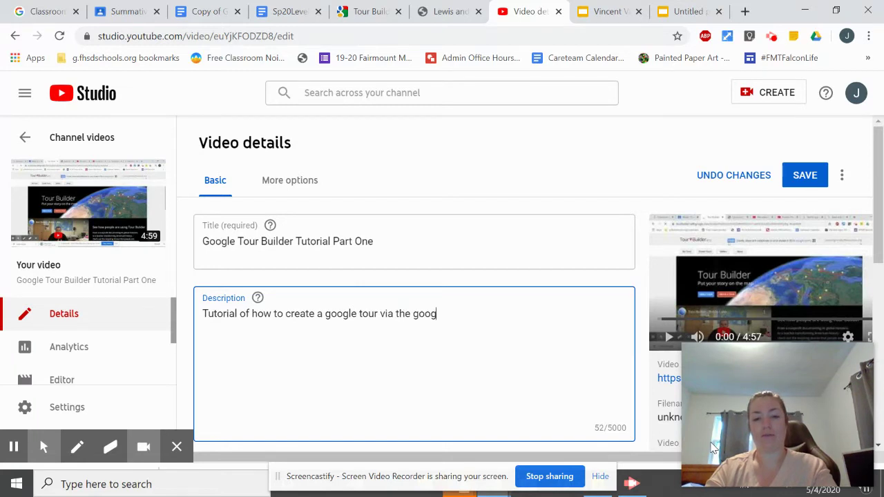
pyautogui.write('le tool "Google Tour B')
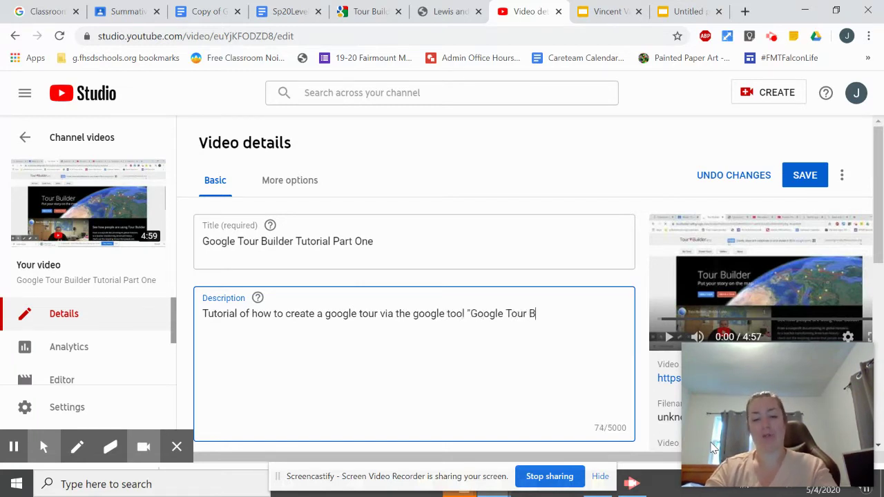
pyautogui.write('uilder".')
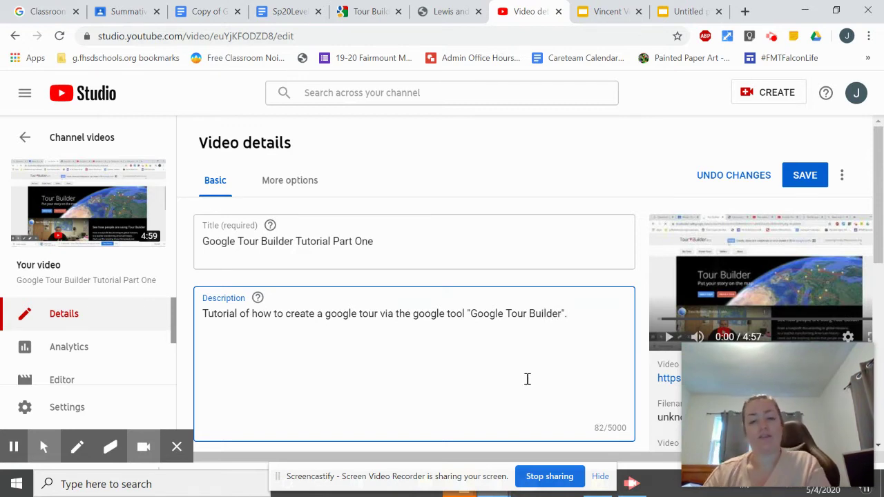
pyautogui.scroll(-3, 526, 379)
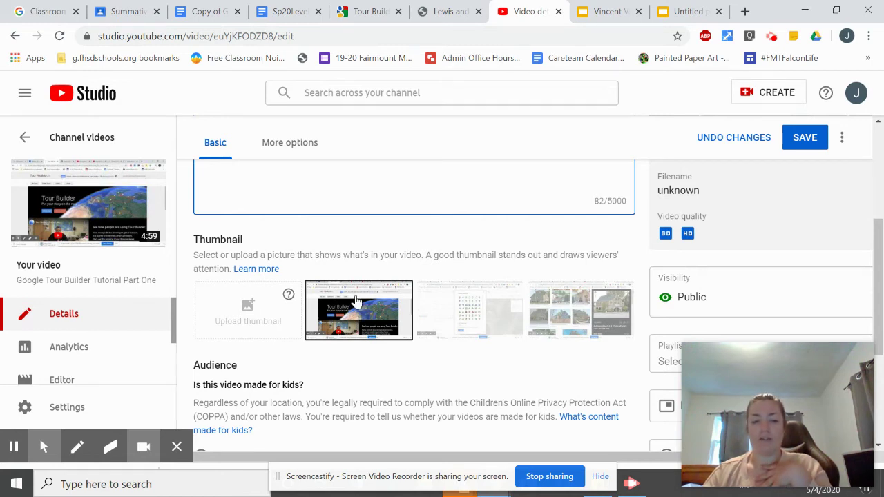
pyautogui.click(343, 317)
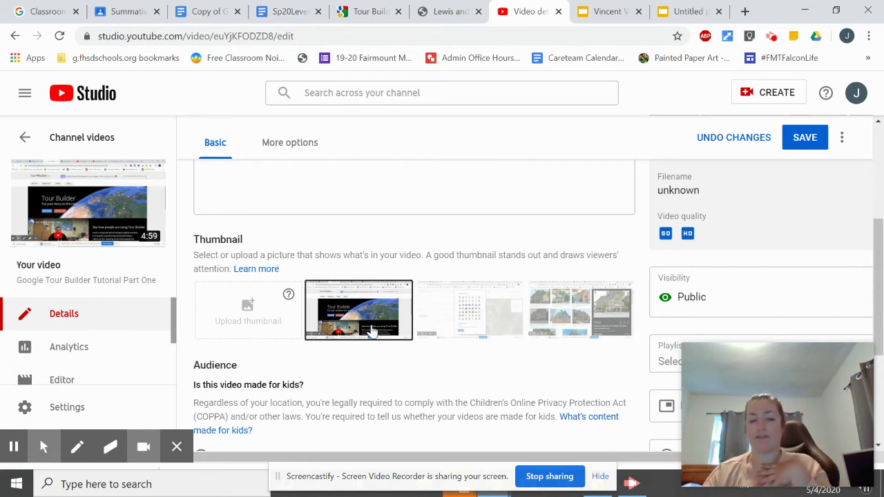
pyautogui.scroll(-1, 334, 421)
pyautogui.scroll(-1, 334, 421)
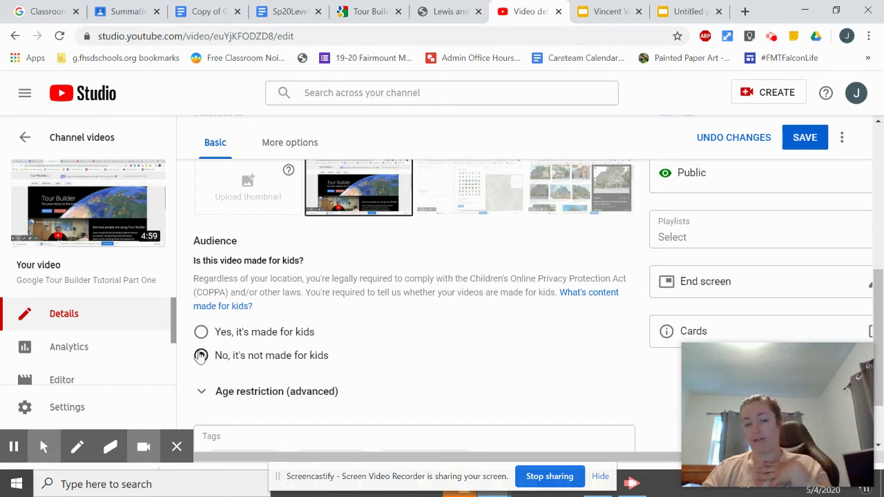
pyautogui.scroll(-1, 371, 343)
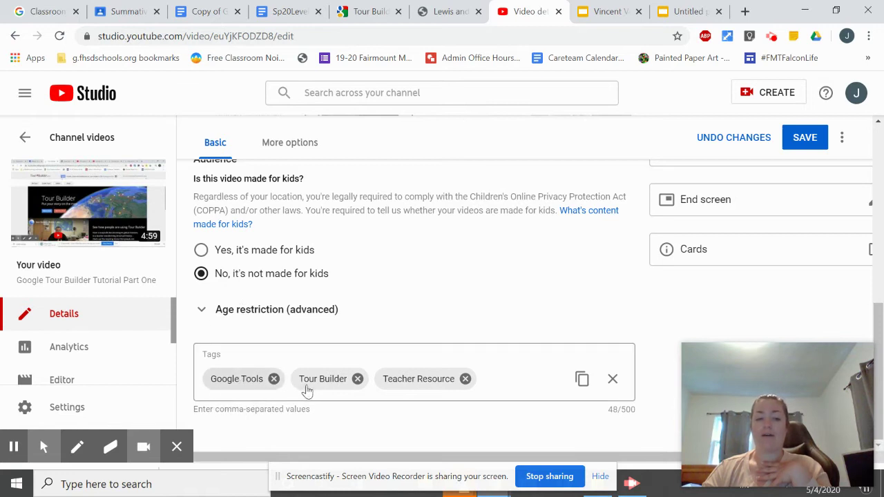
# Add a fourth tag, 'Google Tool Tutorial', after the existing tag chips
pyautogui.click(492, 385)
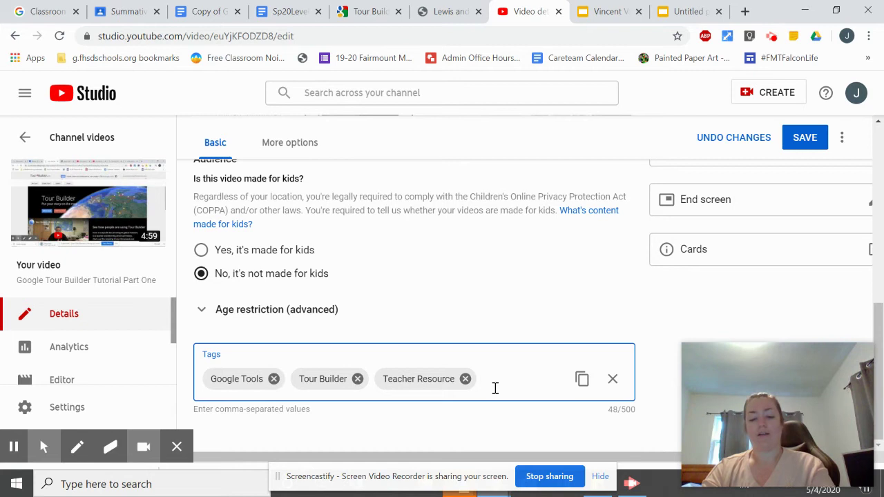
pyautogui.write('Google')
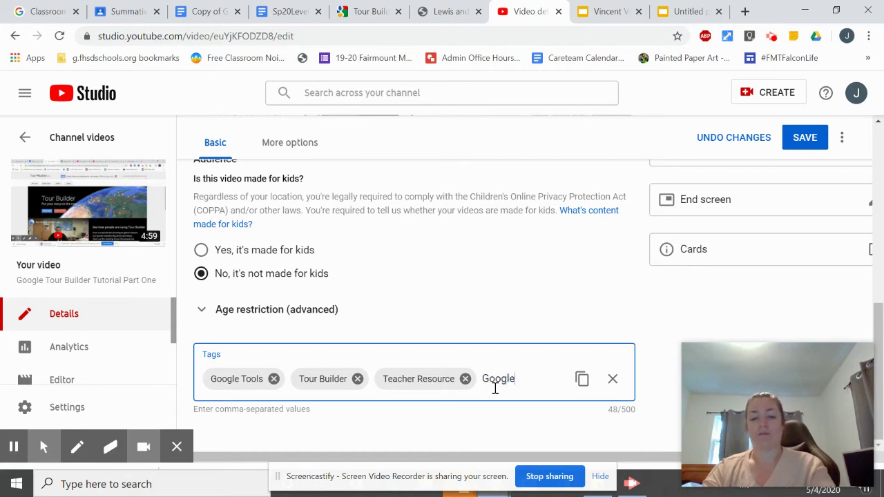
pyautogui.write(' Tool Tu')
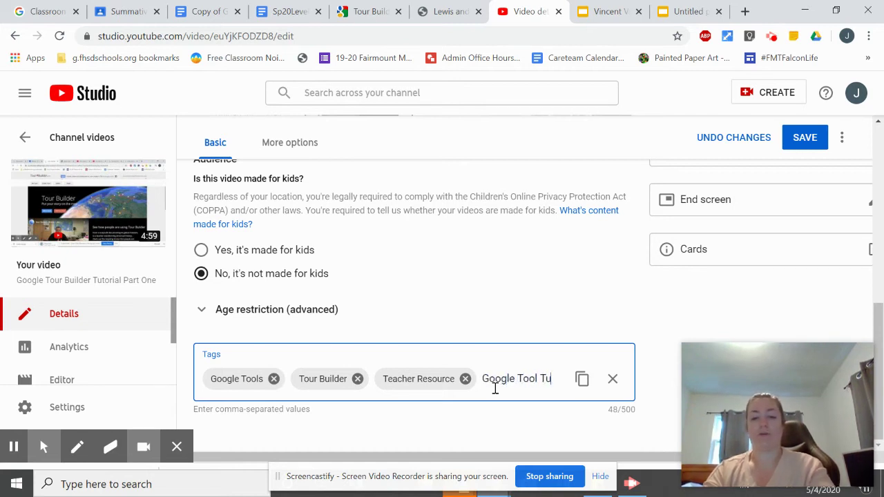
pyautogui.write('torial')
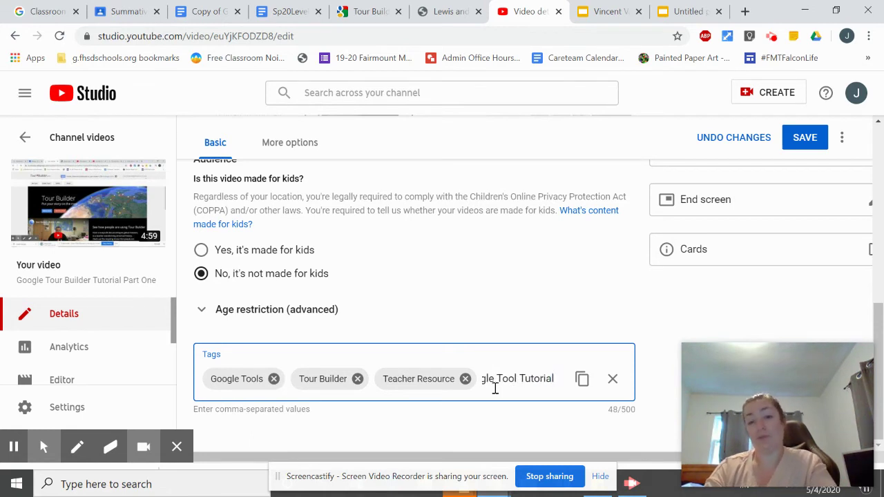
pyautogui.press('Return')
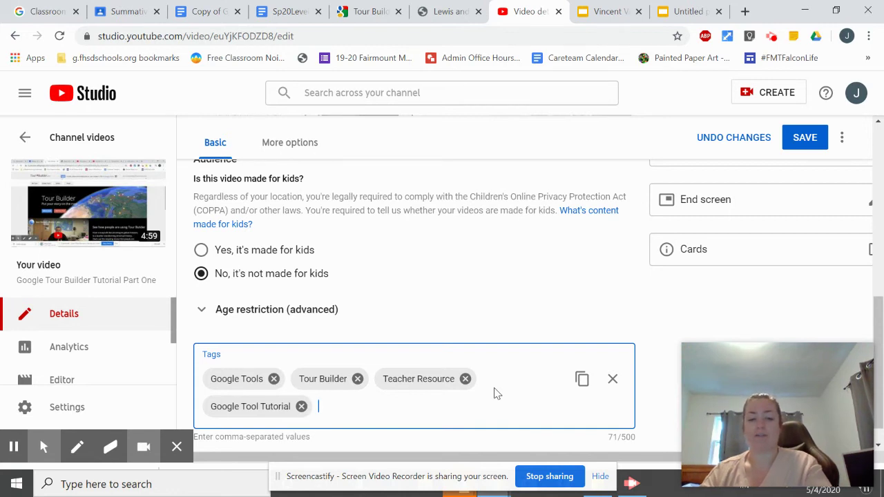
pyautogui.scroll(3, 494, 394)
pyautogui.scroll(2, 494, 394)
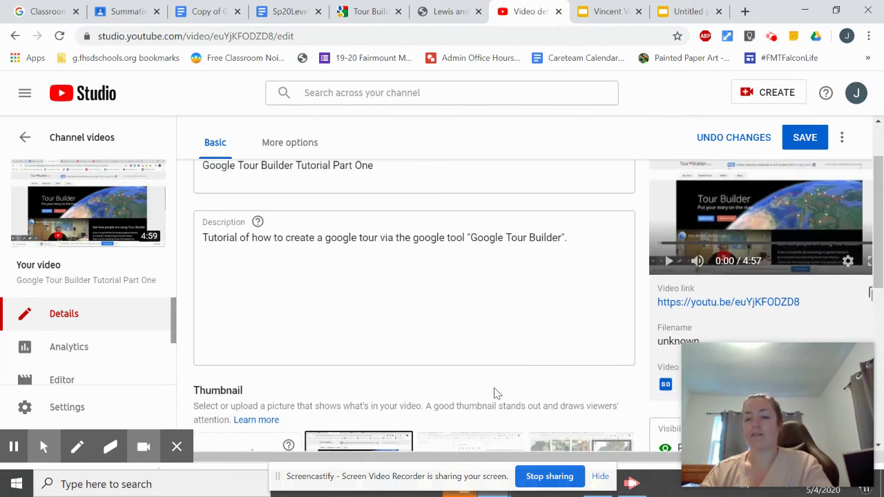
pyautogui.scroll(1, 493, 394)
pyautogui.hscroll(1, 692, 273)
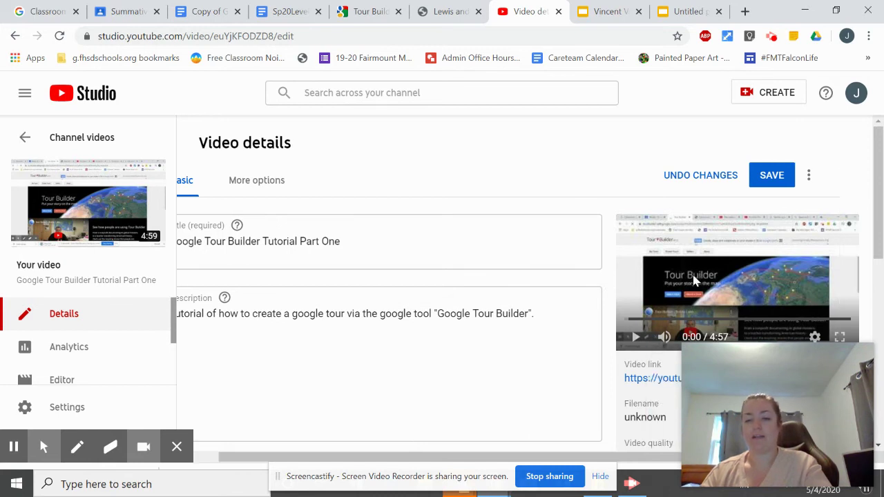
pyautogui.scroll(-1, 694, 280)
pyautogui.scroll(-2, 693, 282)
pyautogui.scroll(3, 693, 282)
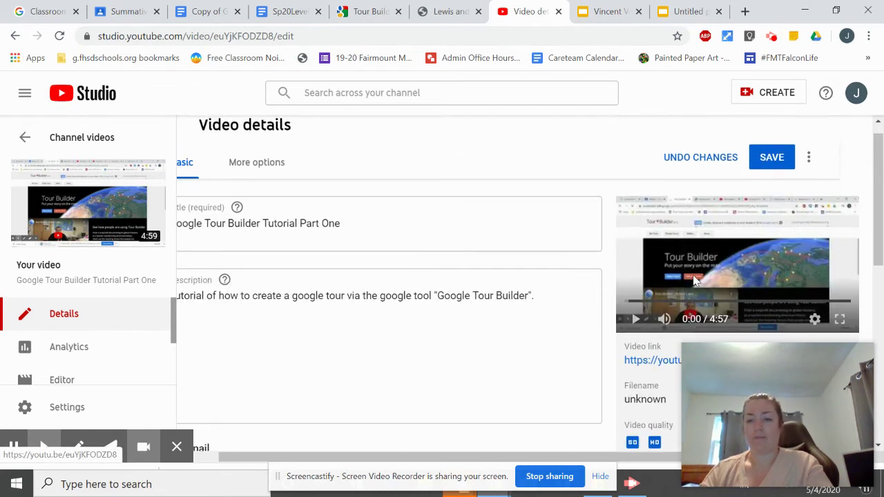
pyautogui.scroll(-1, 635, 276)
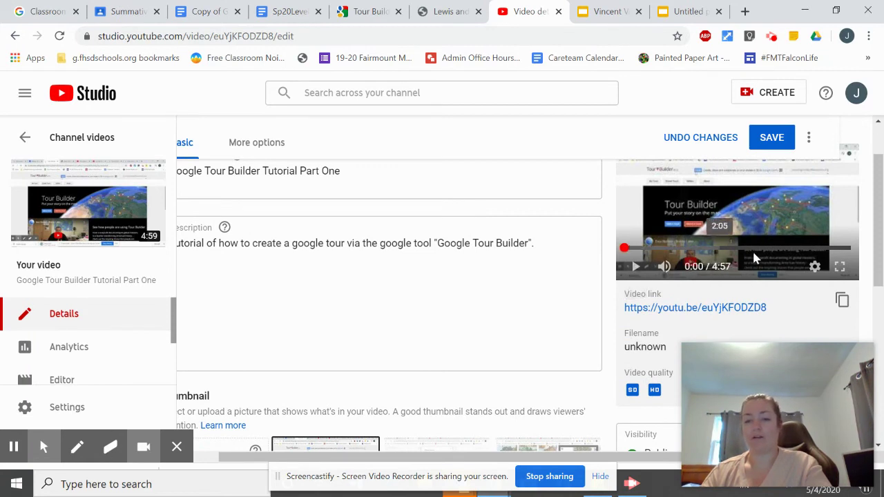
pyautogui.scroll(-1, 587, 324)
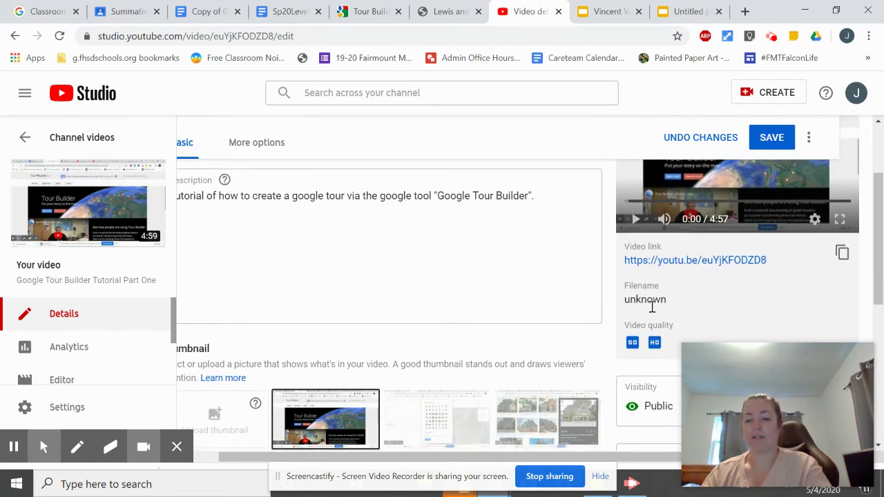
pyautogui.scroll(-1, 652, 308)
pyautogui.scroll(-1, 651, 310)
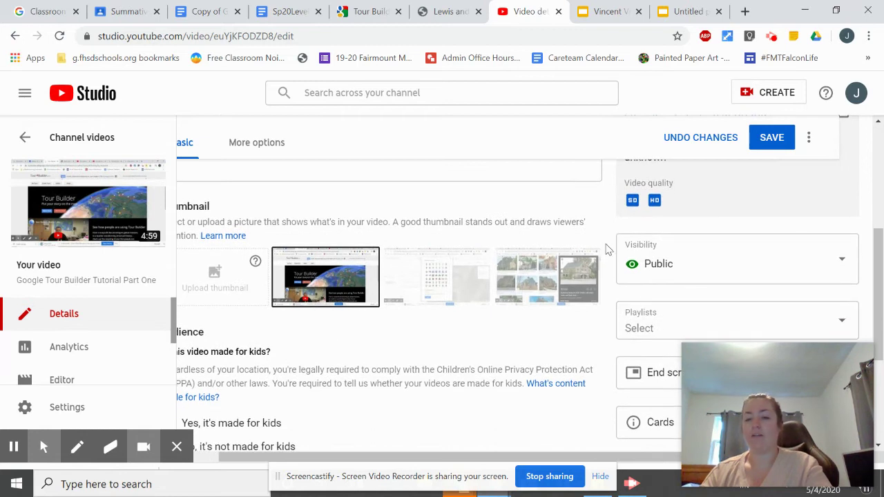
pyautogui.click(675, 267)
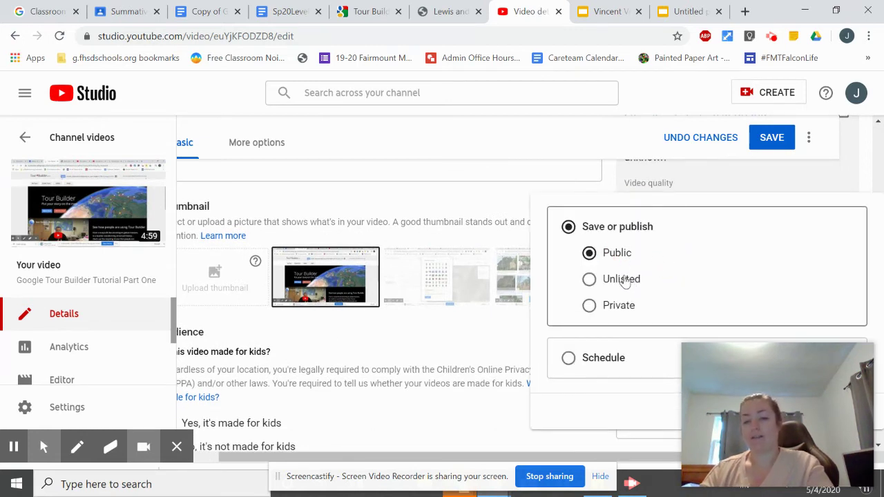
pyautogui.click(589, 280)
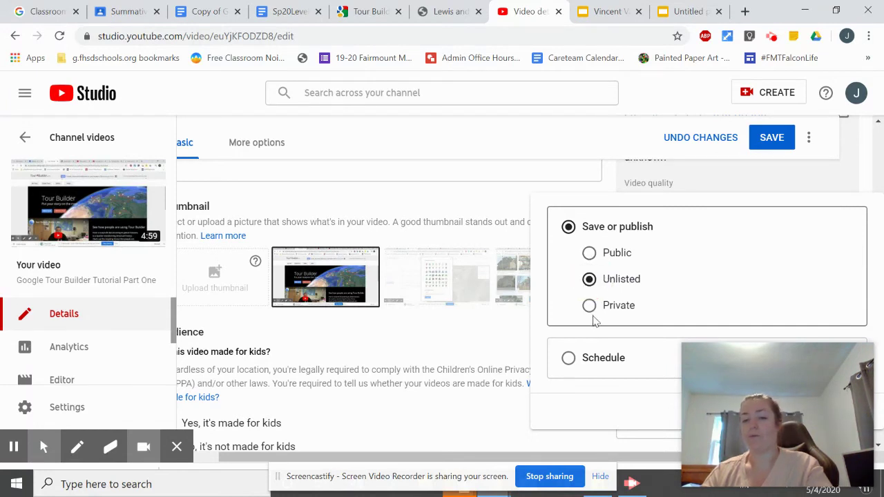
pyautogui.click(566, 360)
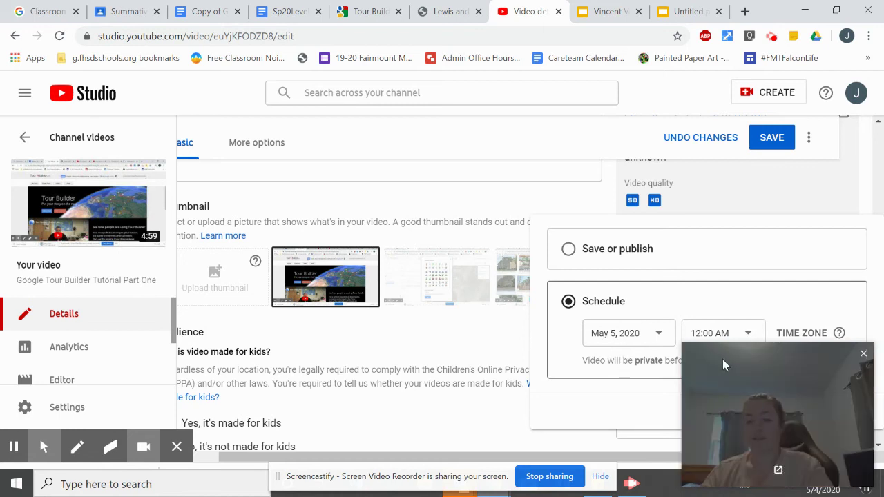
pyautogui.moveTo(722, 360); pyautogui.dragTo(16, 354)
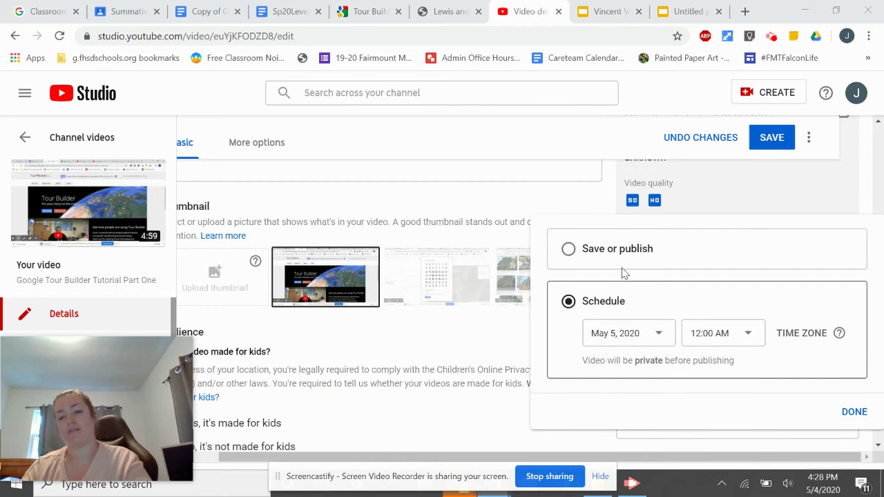
pyautogui.click(587, 248)
pyautogui.click(592, 254)
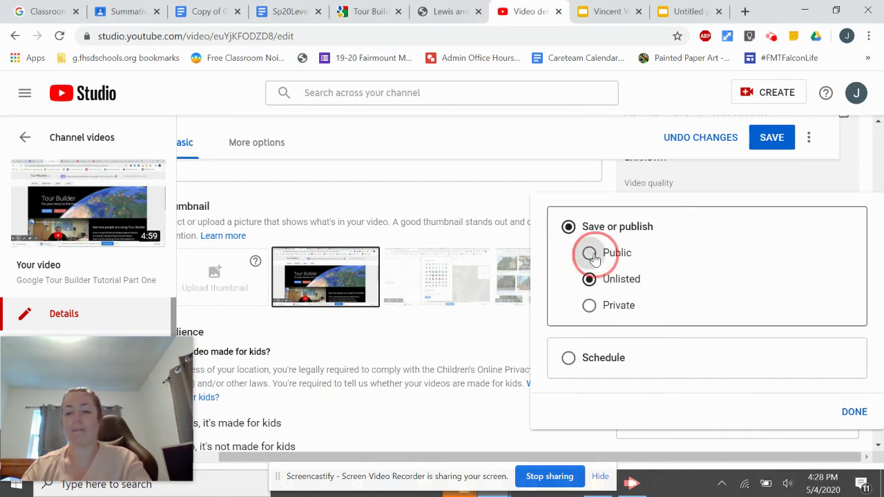
pyautogui.click(860, 418)
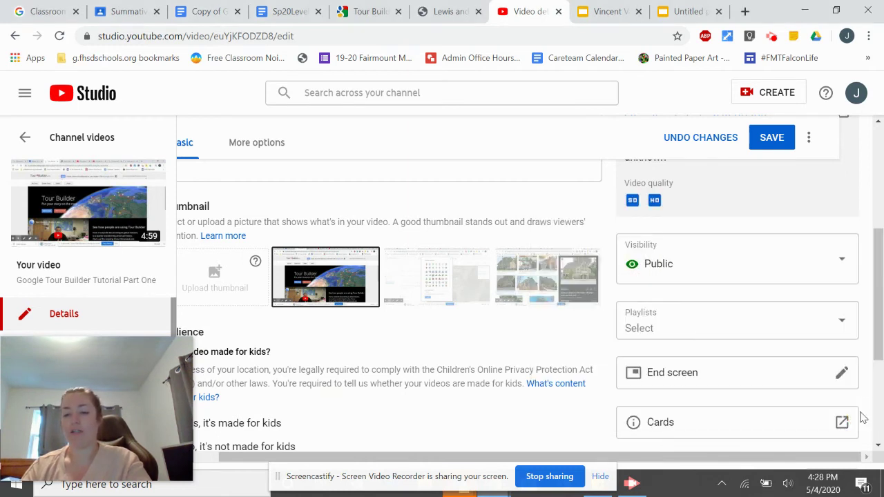
pyautogui.scroll(-1, 643, 403)
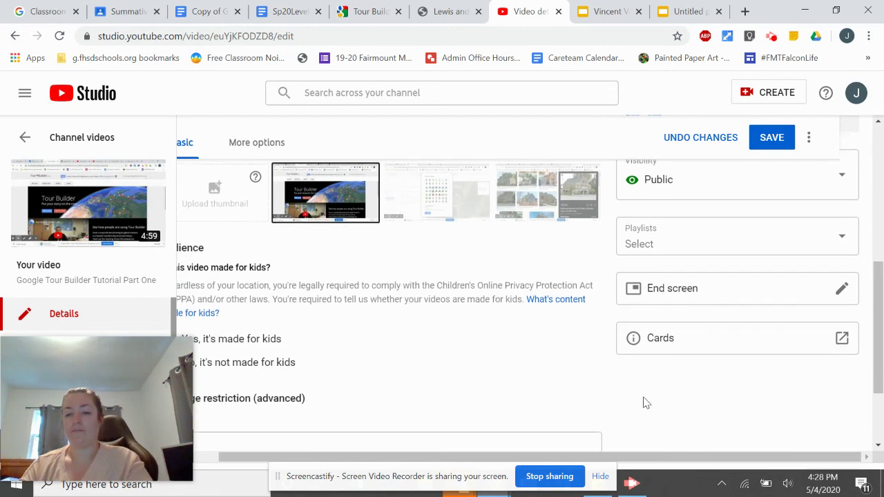